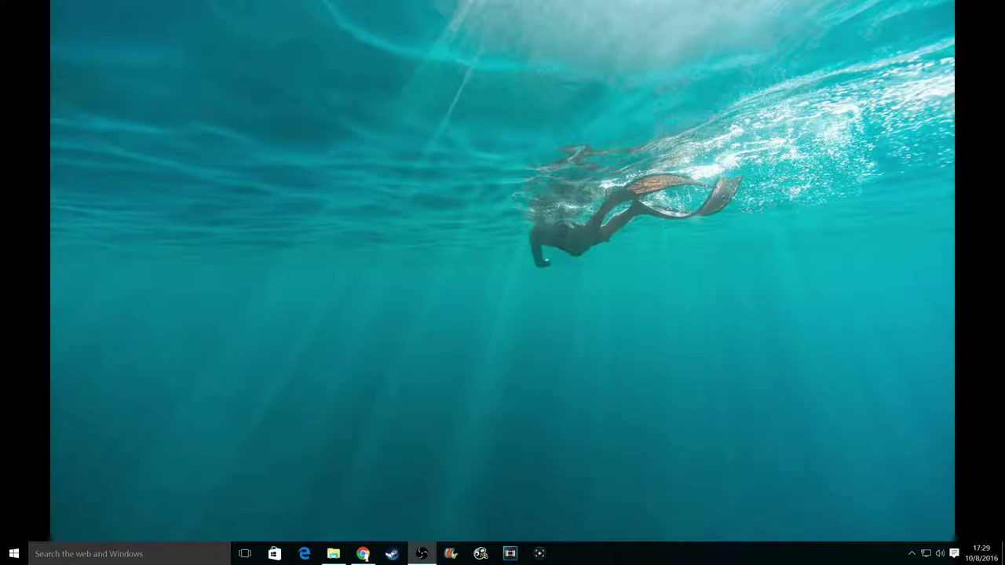
- Check the current Windows version with winver, then close About Windows
key(super+r)
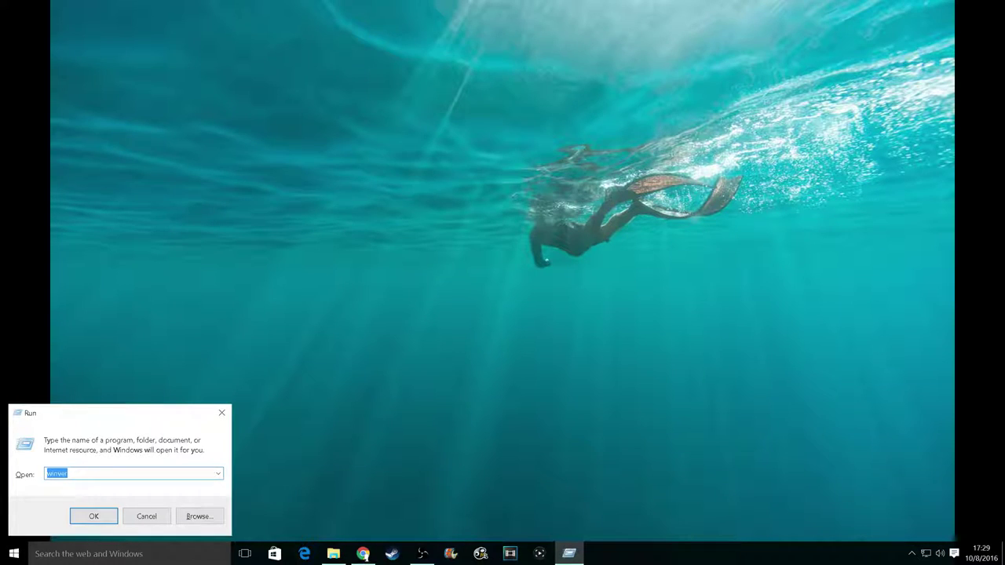
key(End)
click(93, 516)
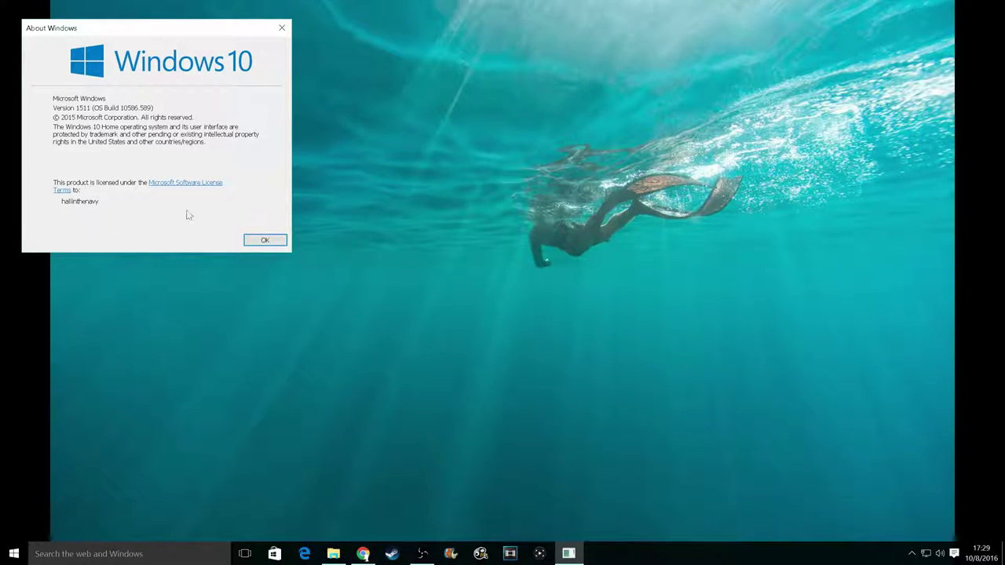
click(265, 240)
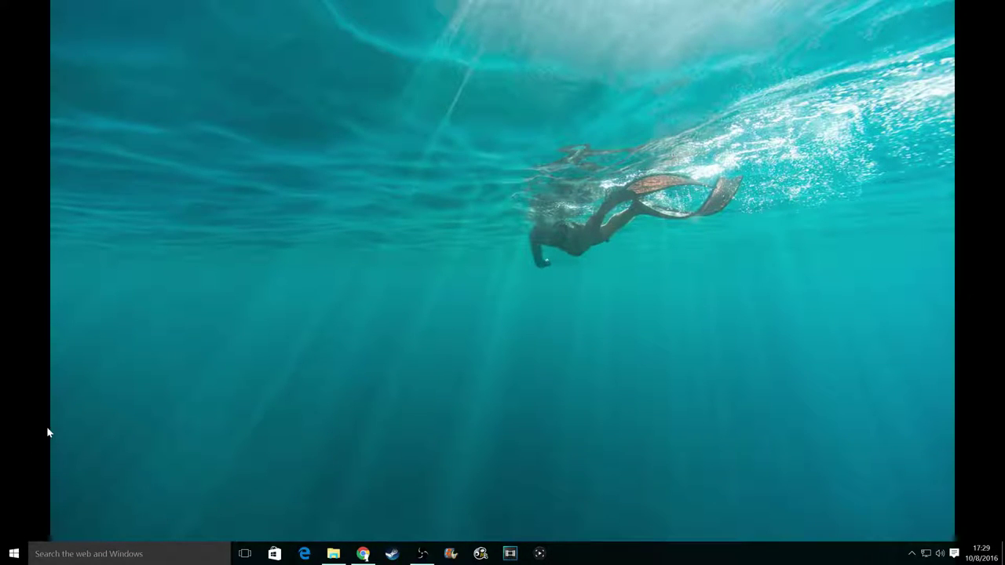
- Run a Windows Update check in Settings, confirming the device is up to date
click(49, 553)
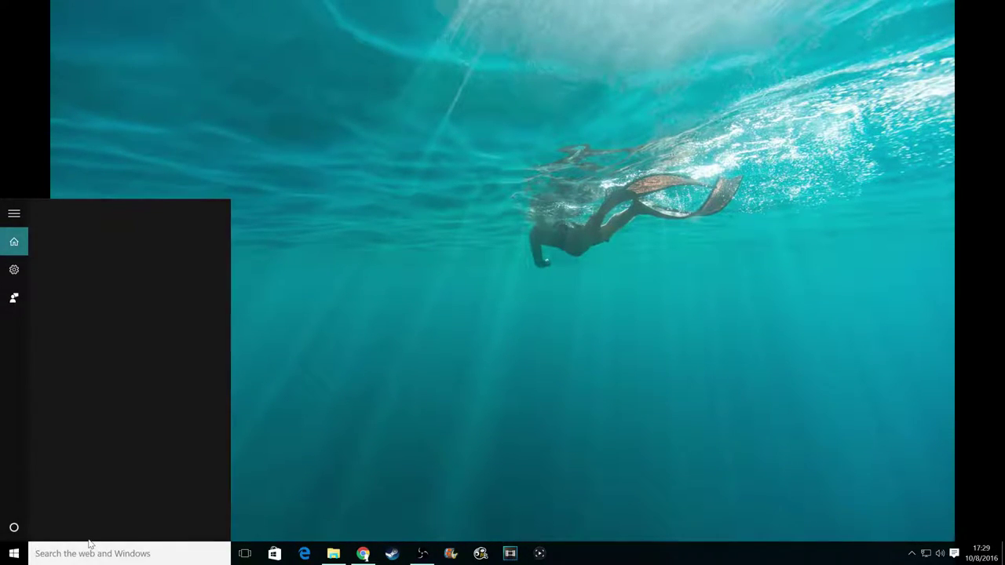
text(se)
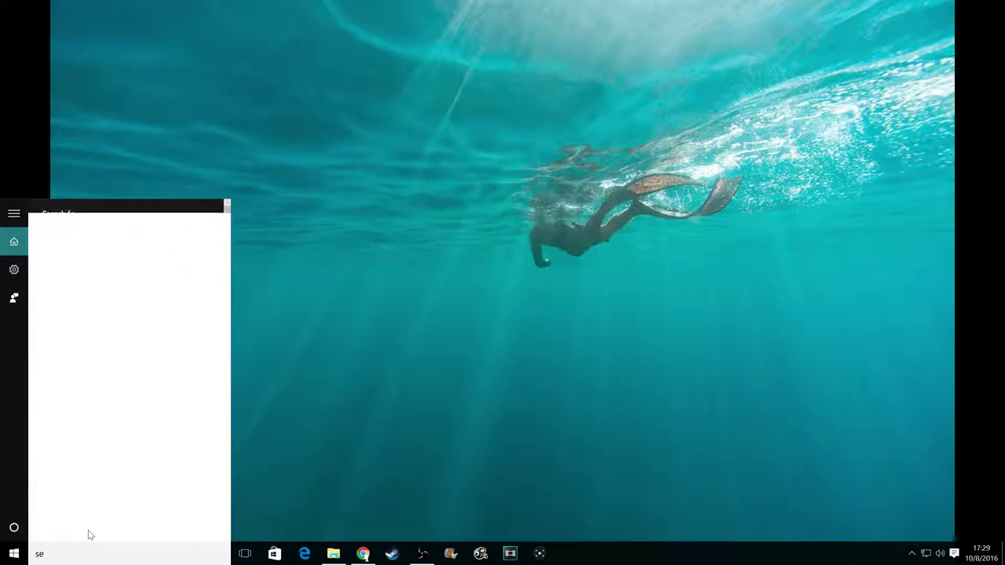
text(tting)
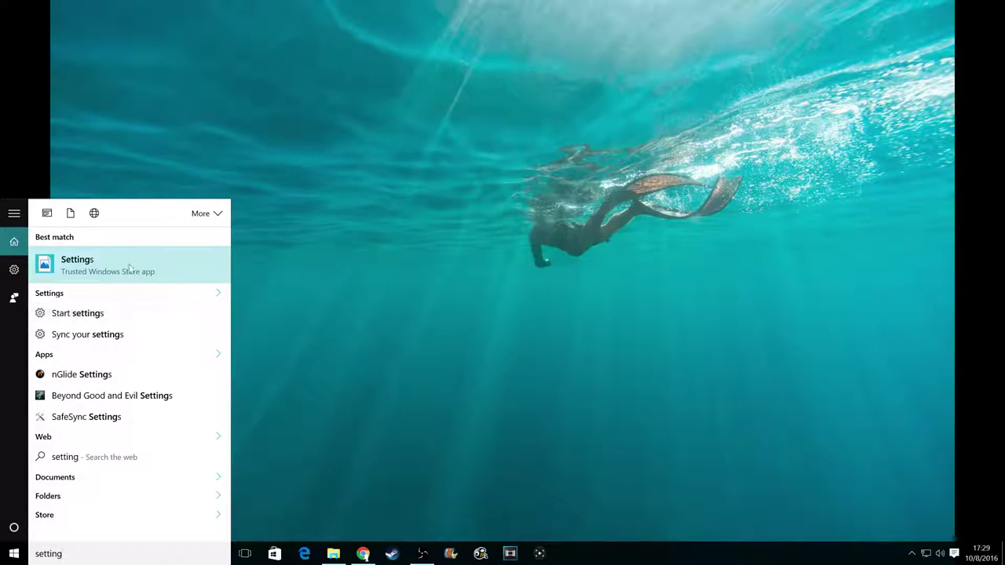
click(100, 262)
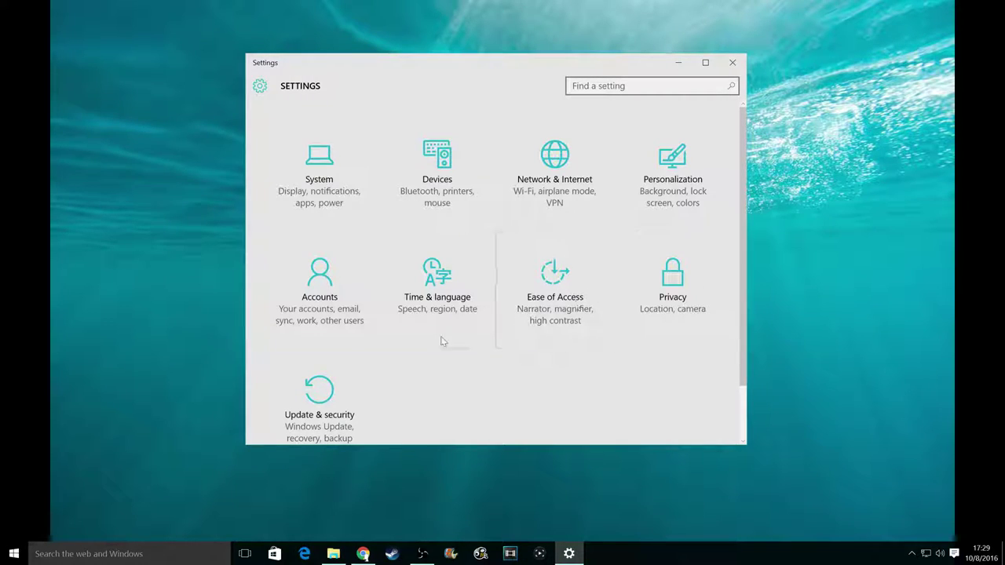
click(319, 400)
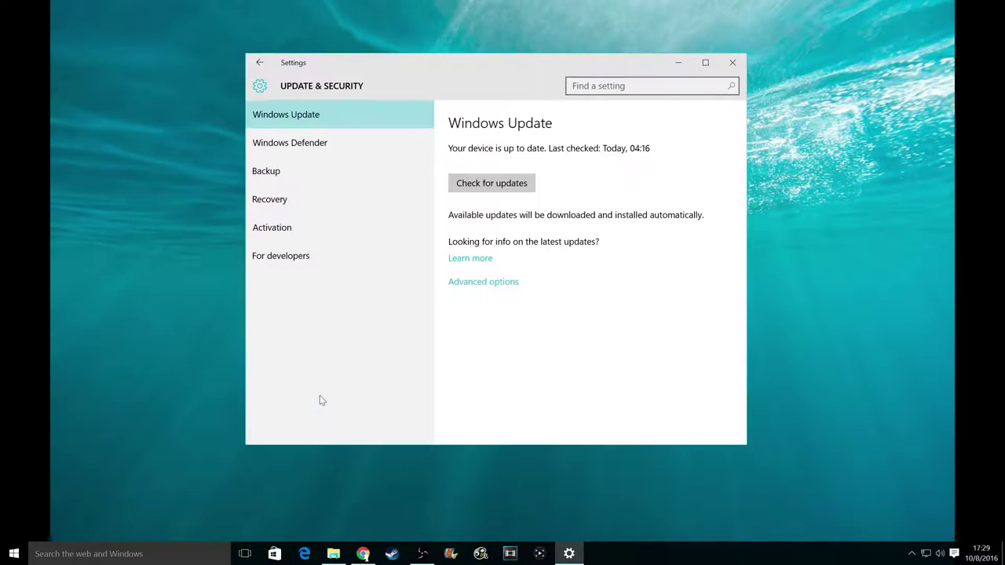
click(494, 185)
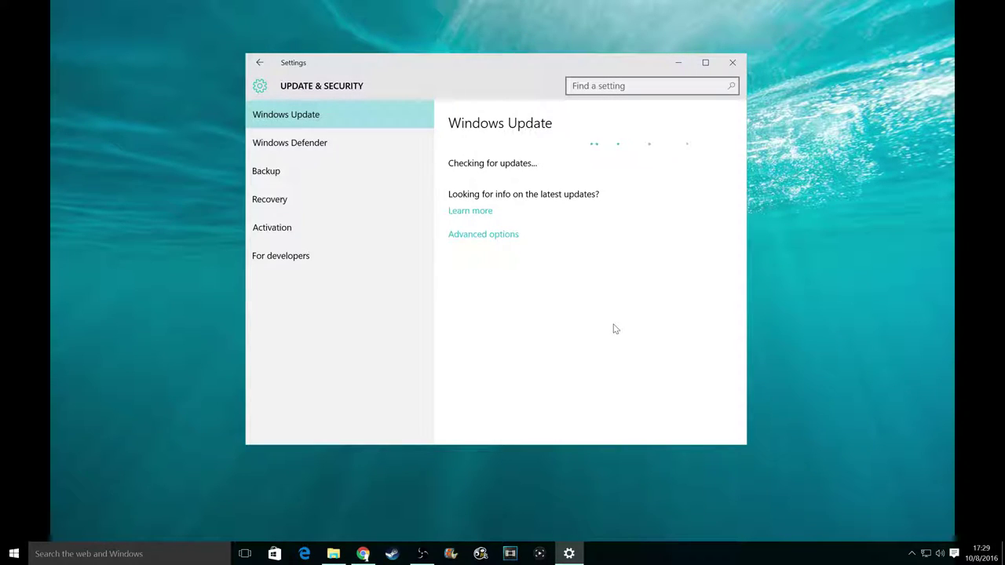
click(732, 64)
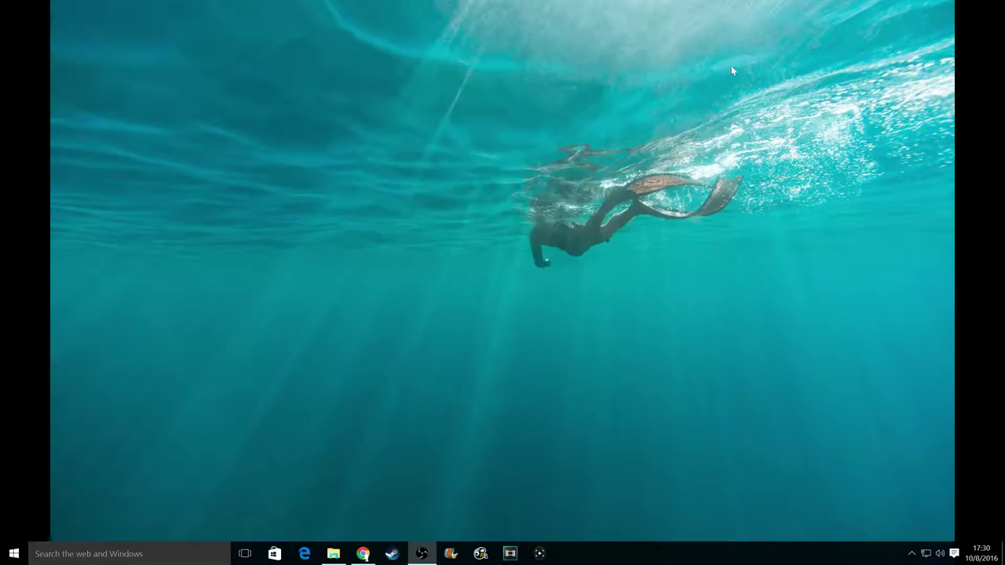
click(112, 554)
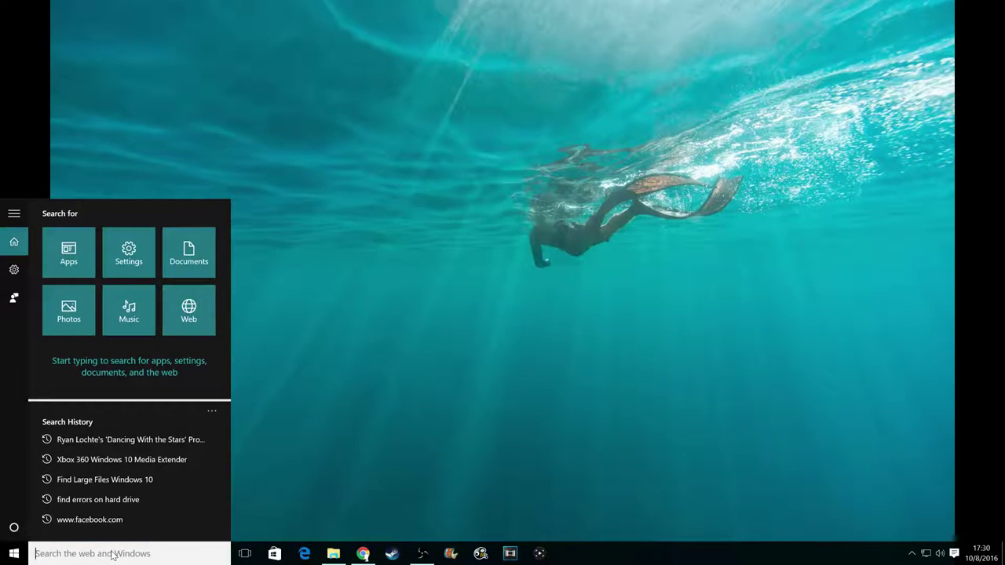
click(344, 413)
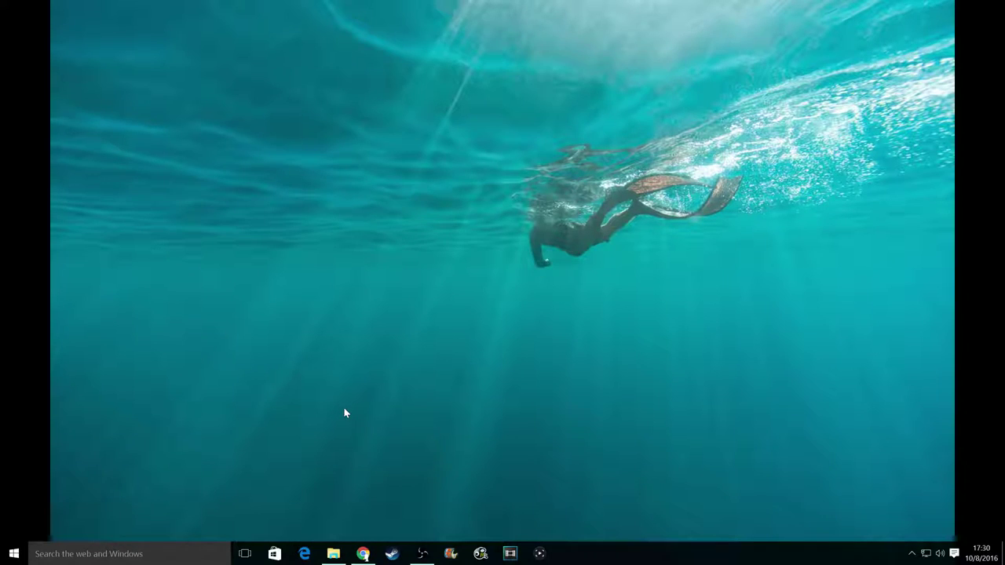
key(super+r)
click(108, 518)
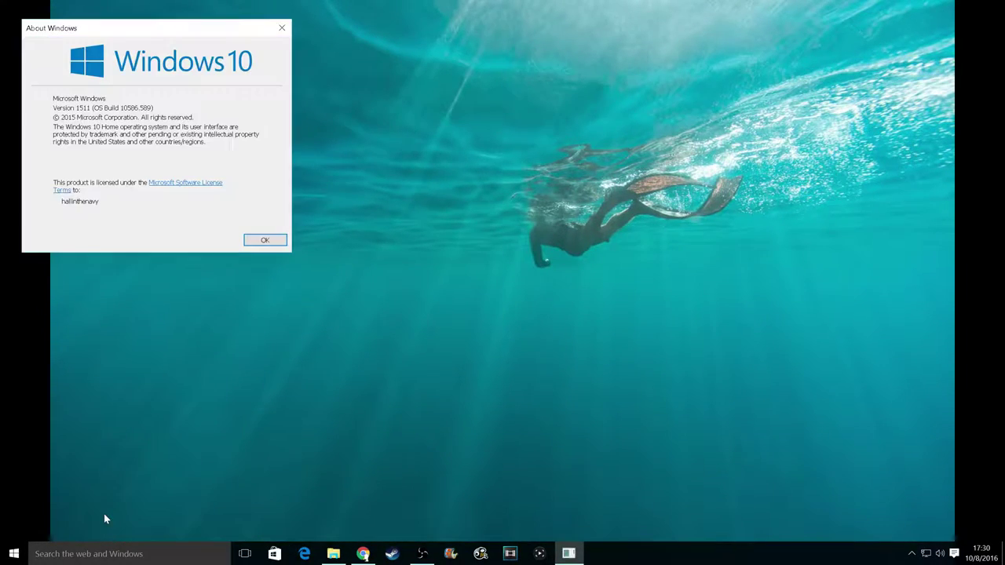
click(268, 239)
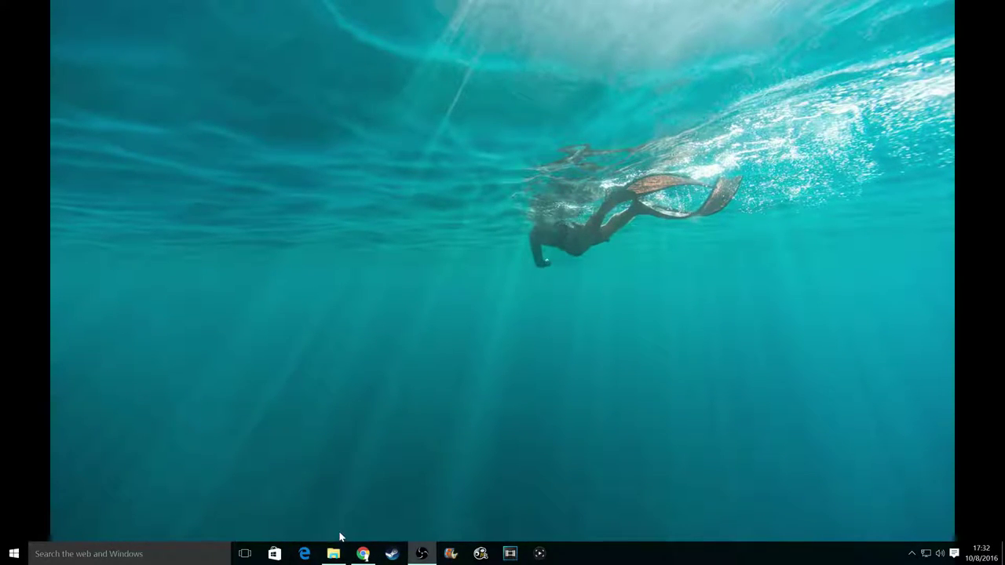
click(143, 559)
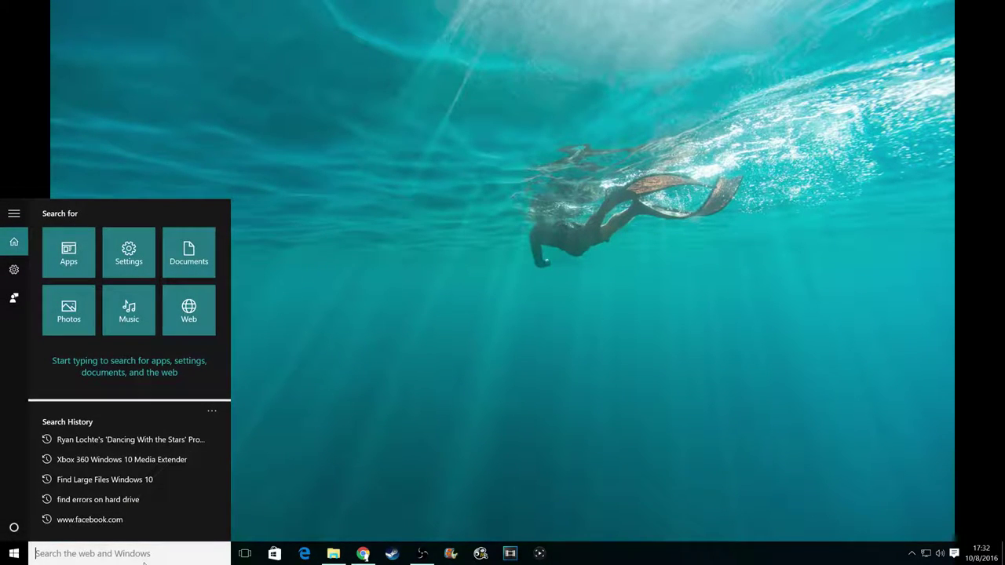
key(super+r)
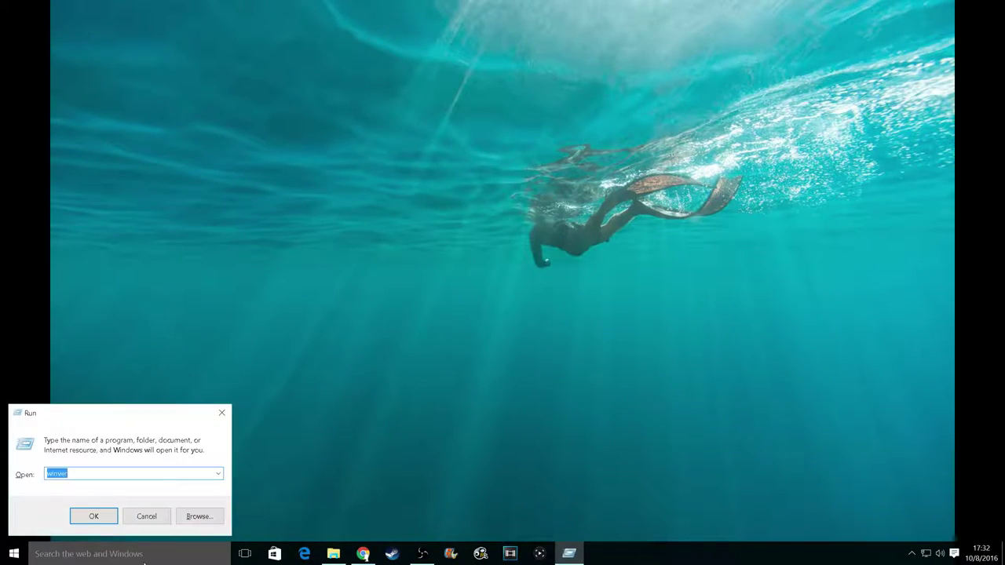
key(Return)
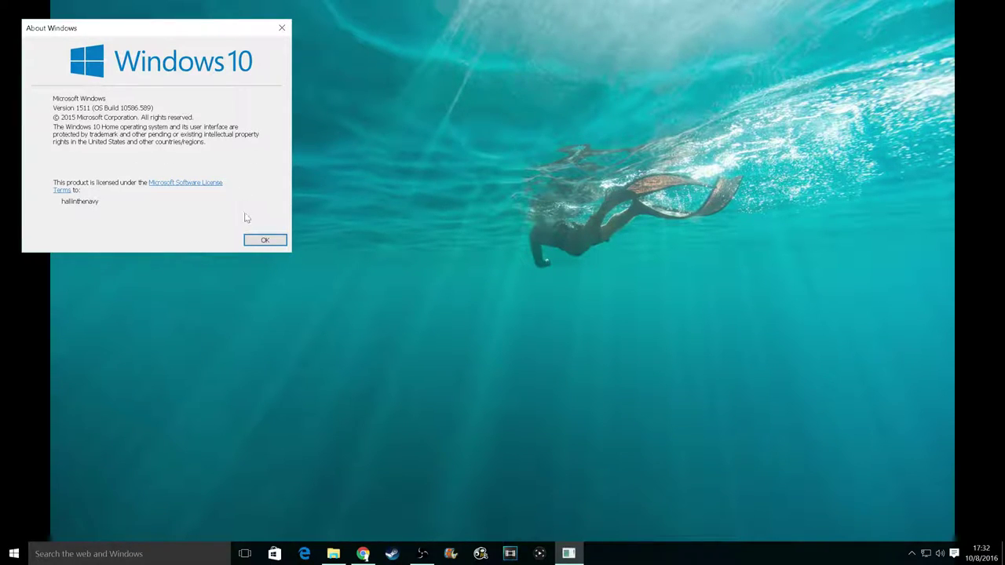
click(262, 241)
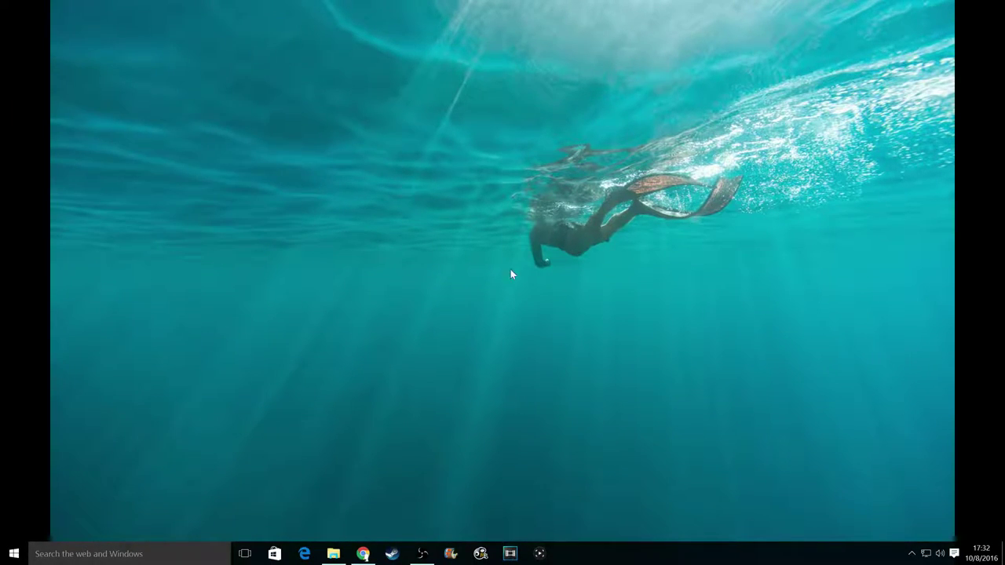
- Download the Windows 10 1607 script fix and launch UpdateRegistry.msi
click(365, 554)
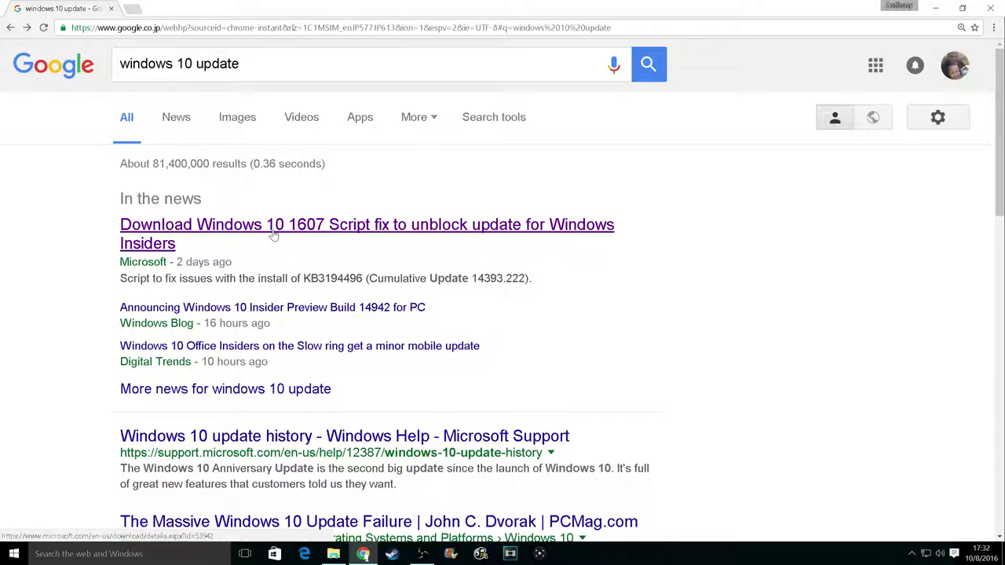
click(326, 228)
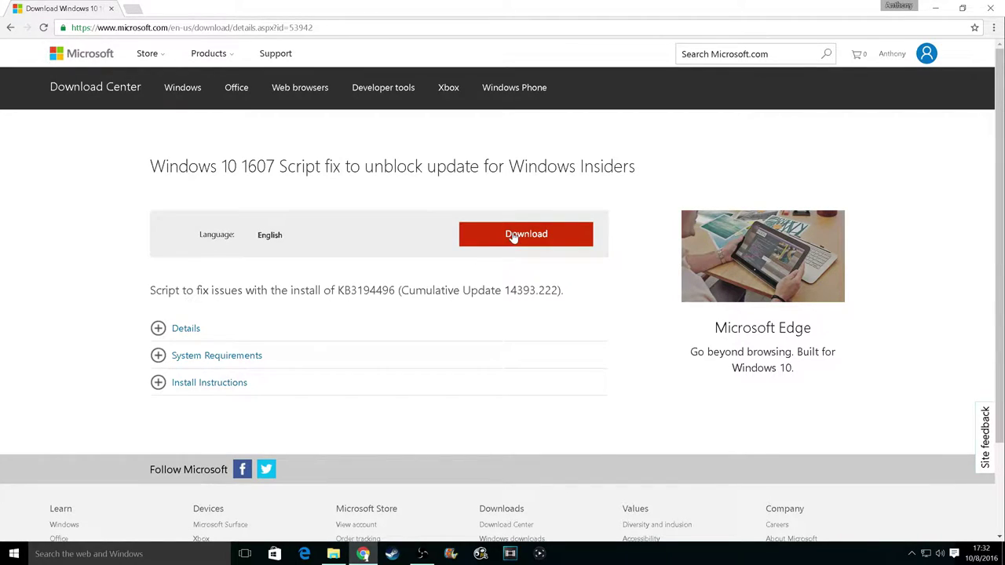
click(514, 236)
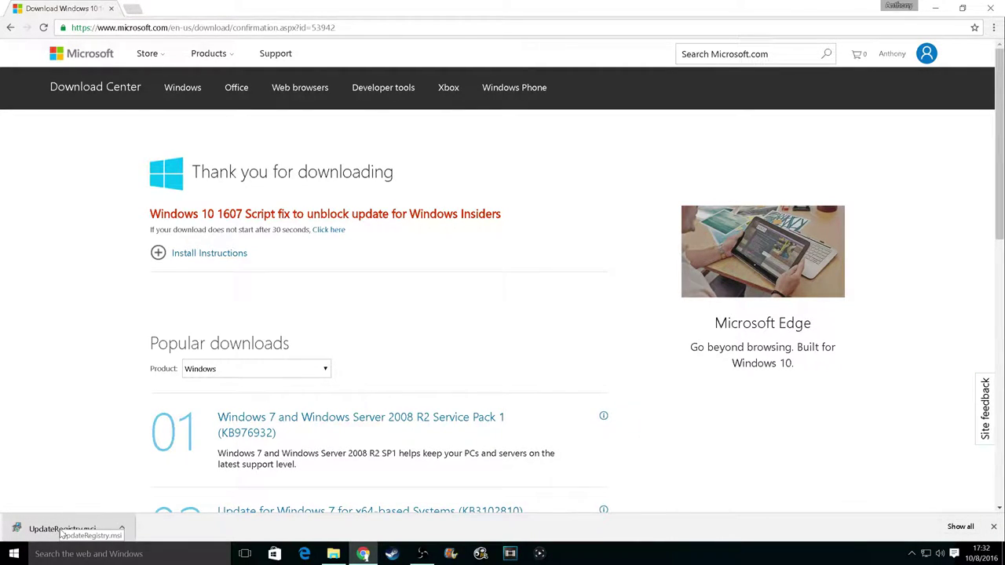
click(61, 532)
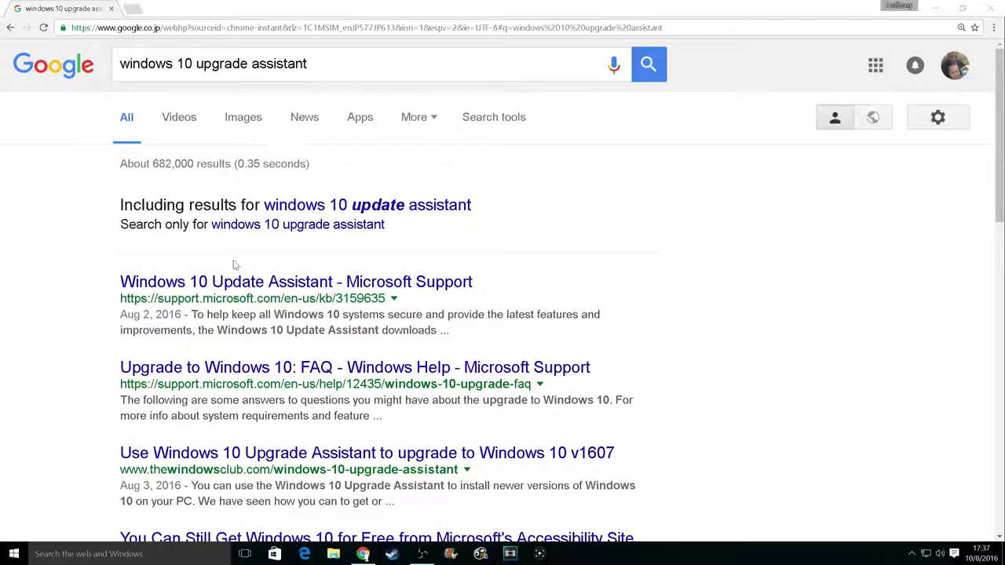
click(145, 555)
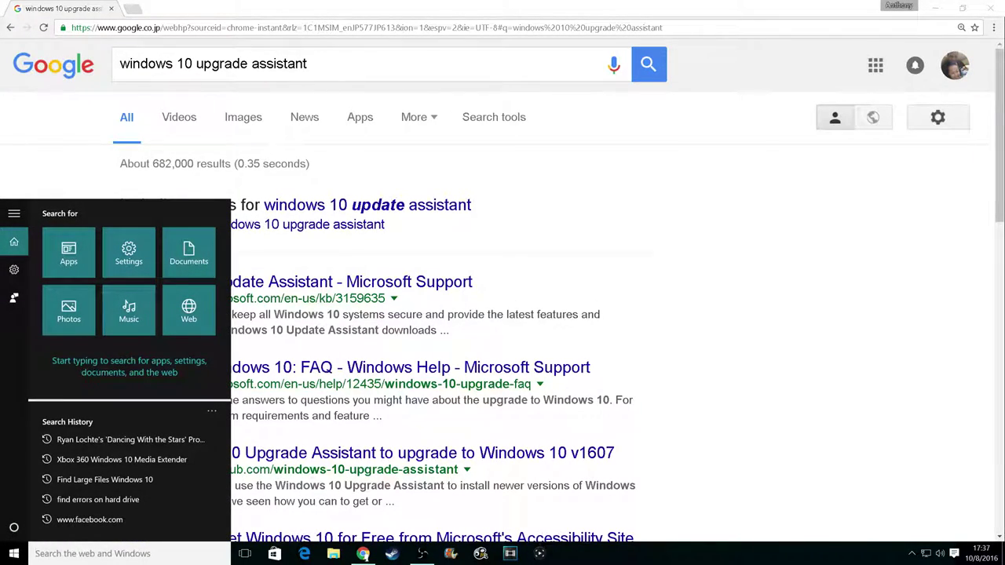
key(super+r)
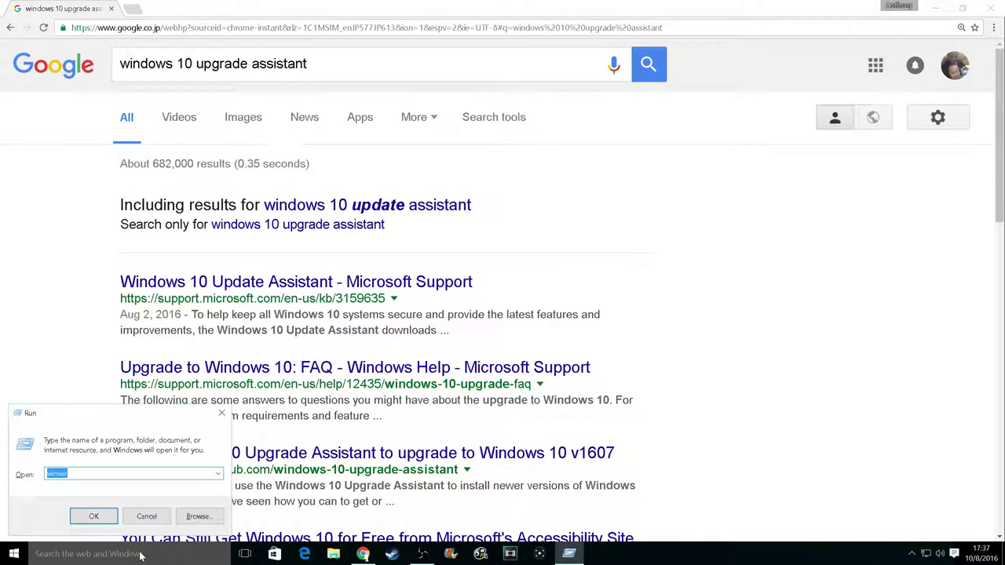
click(92, 516)
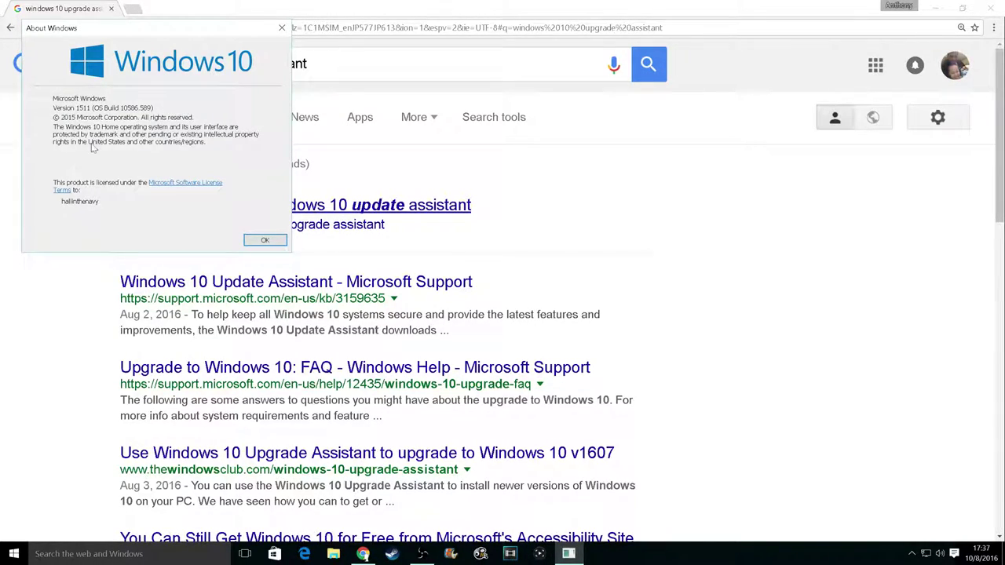
click(260, 240)
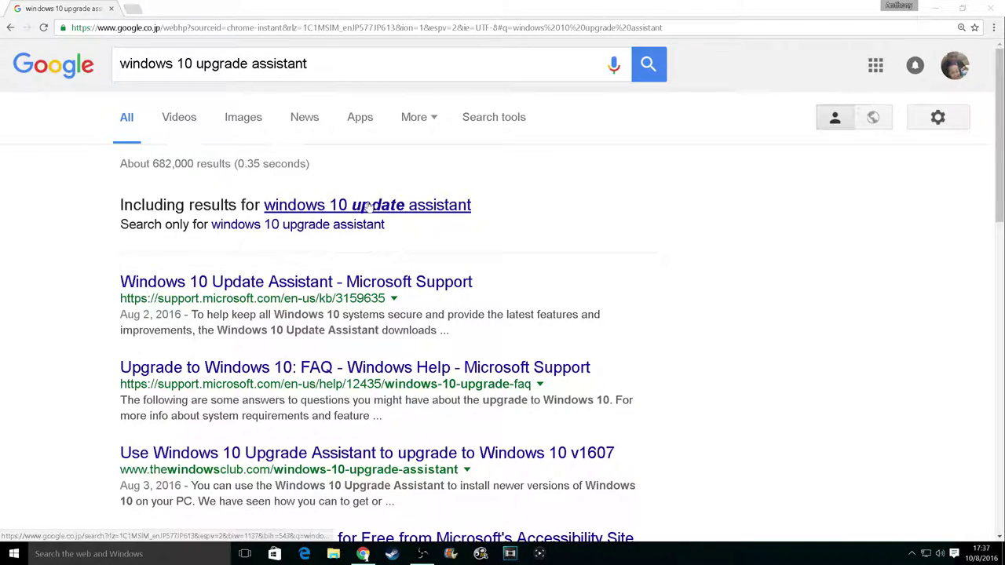
- Reach Microsoft's Download Windows 10 page from the support article, then launch Update Assistant from the desktop
click(299, 282)
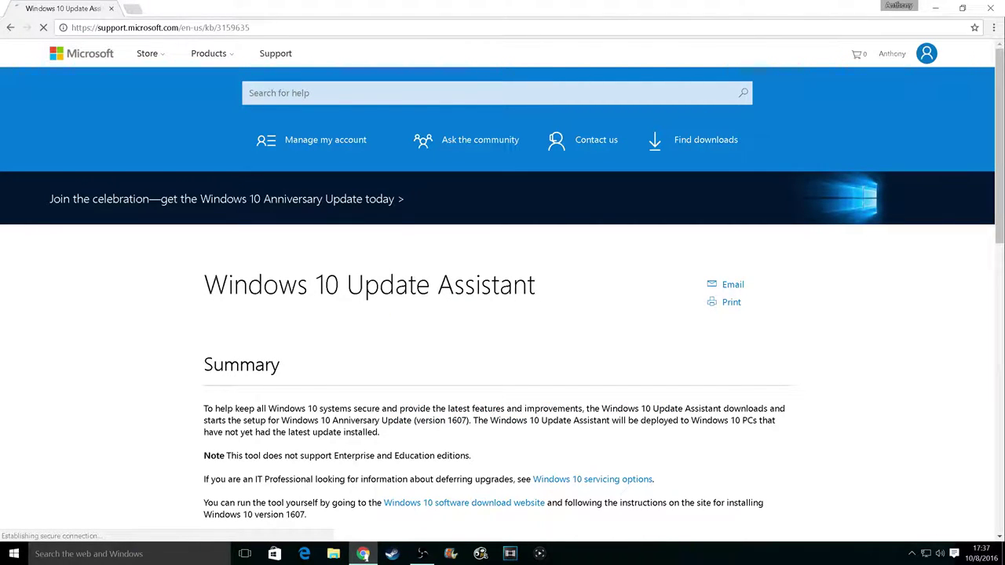
scroll(408, 281, down, 1)
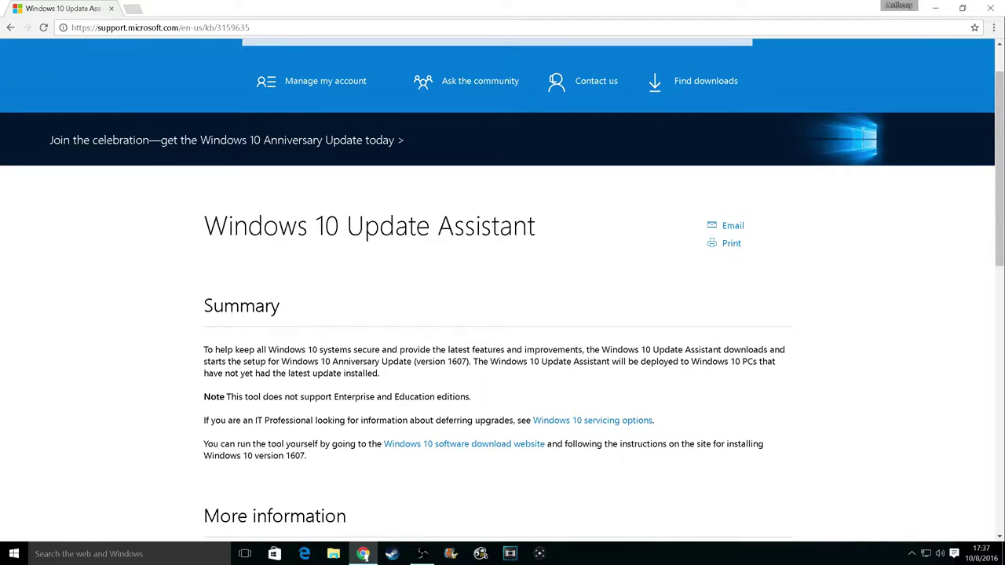
click(454, 444)
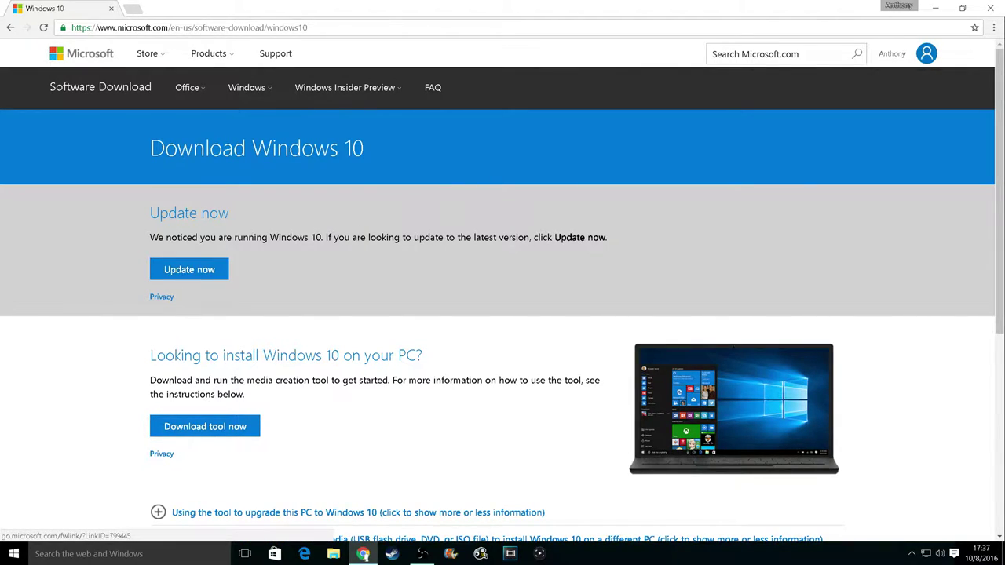
scroll(189, 424, down, 1)
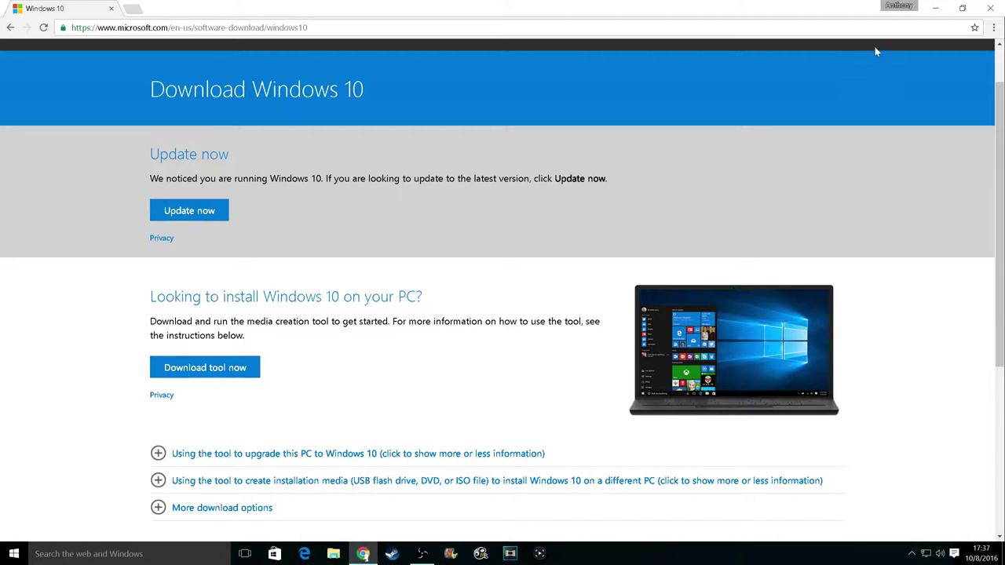
click(935, 7)
double_click(74, 16)
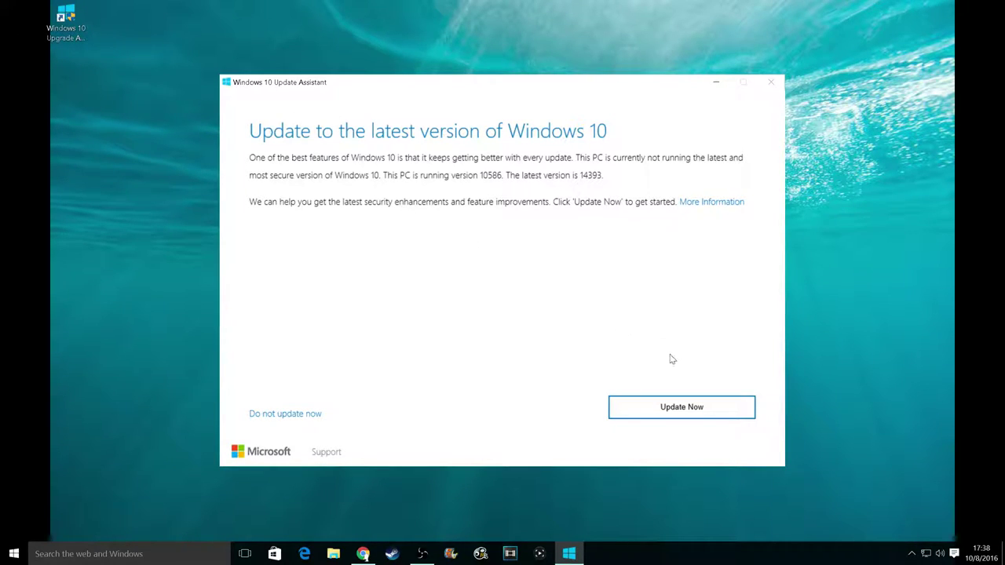
- Upgrade Windows from version 10586 to 14393, through compatibility check, download and restart
click(681, 408)
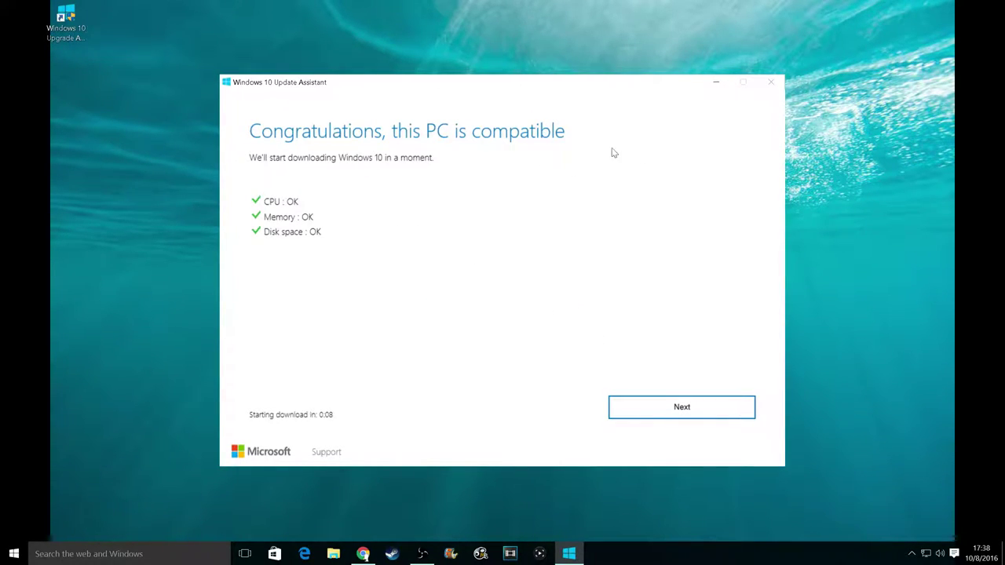
click(671, 421)
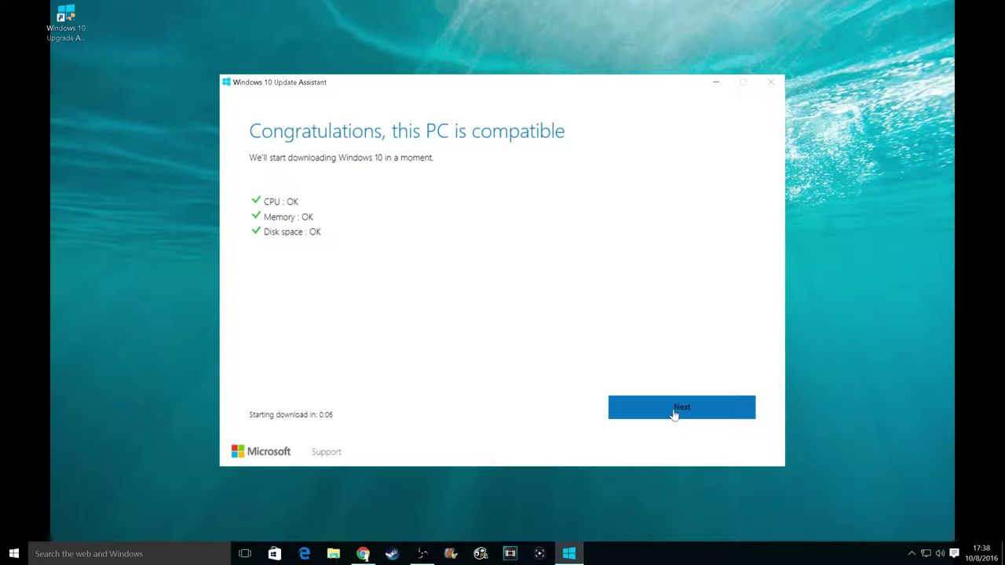
click(674, 414)
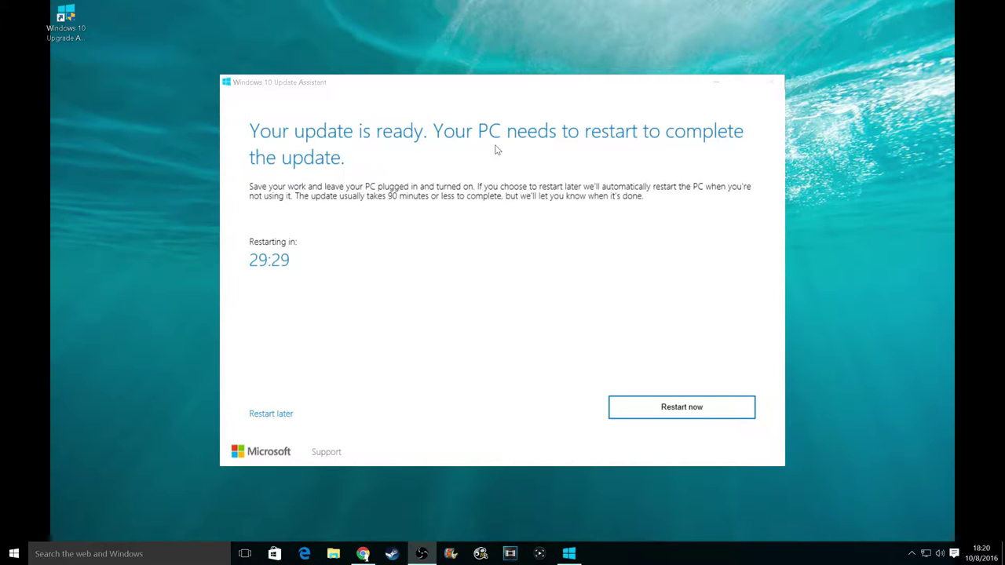
click(703, 410)
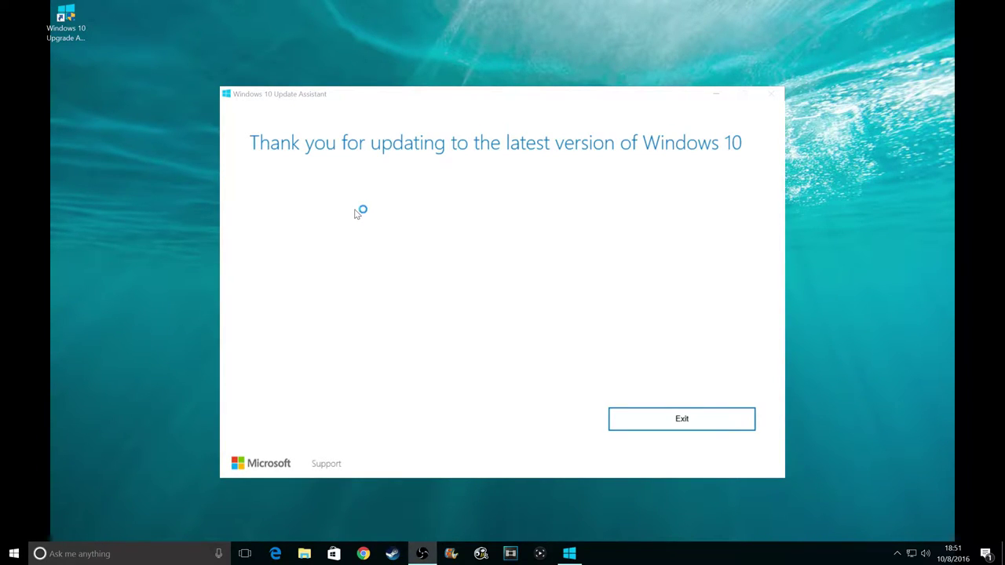
- Find and launch the Windows Store app
click(100, 560)
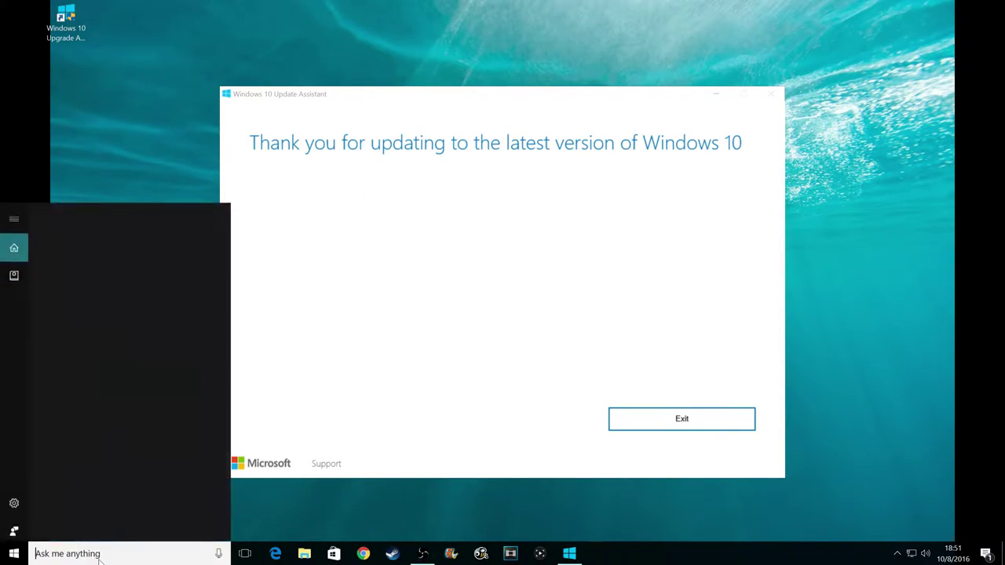
text(w)
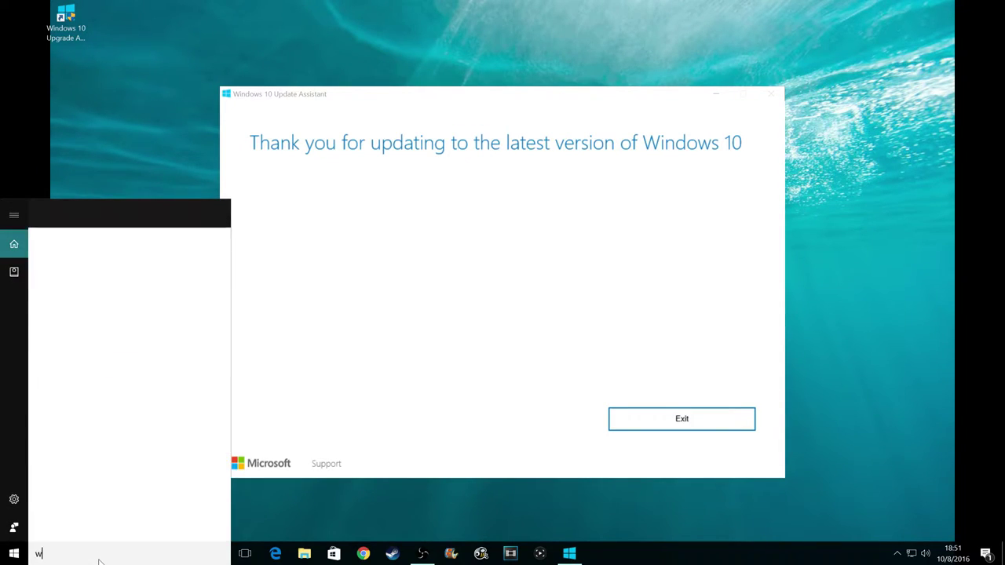
text(indows )
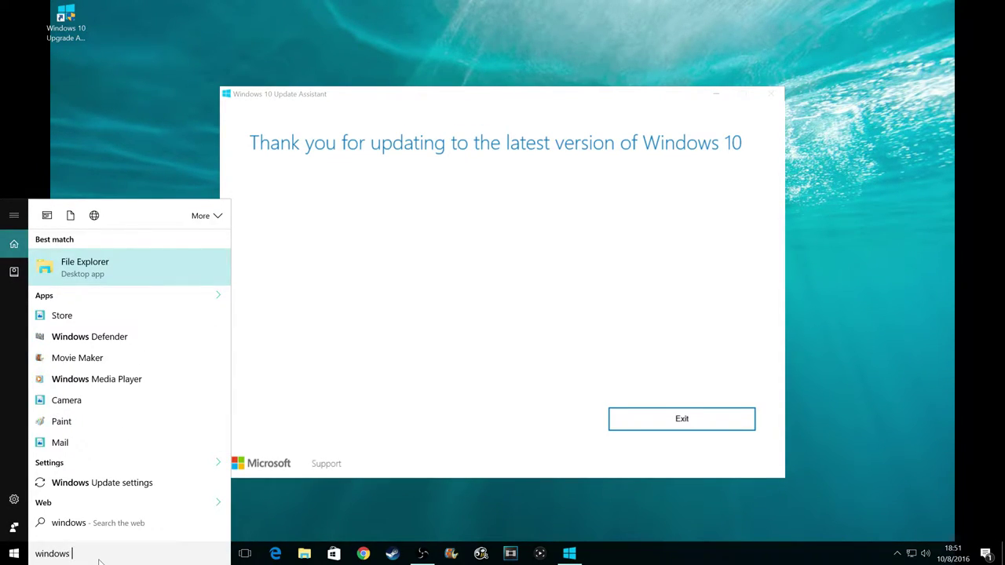
text(store)
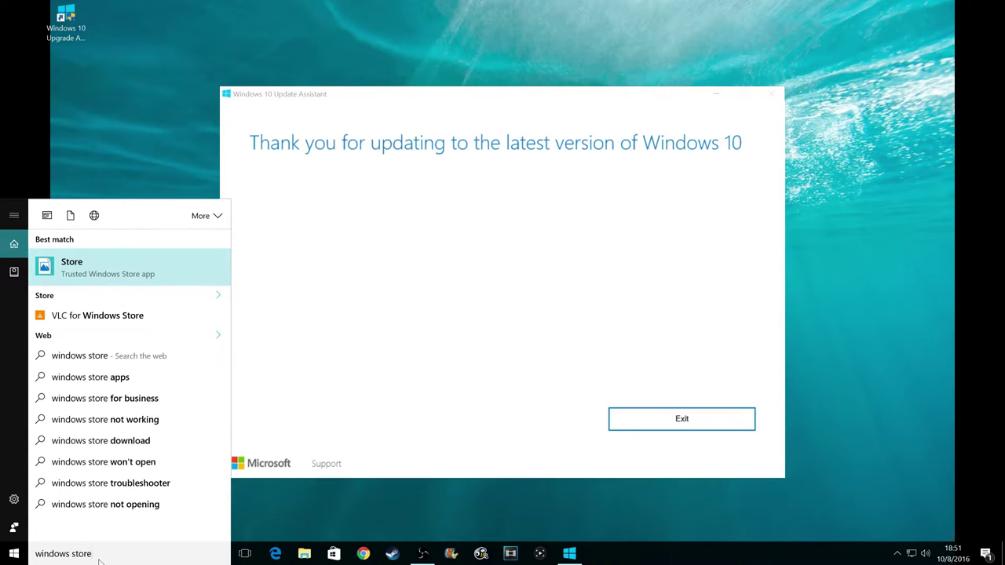
click(92, 269)
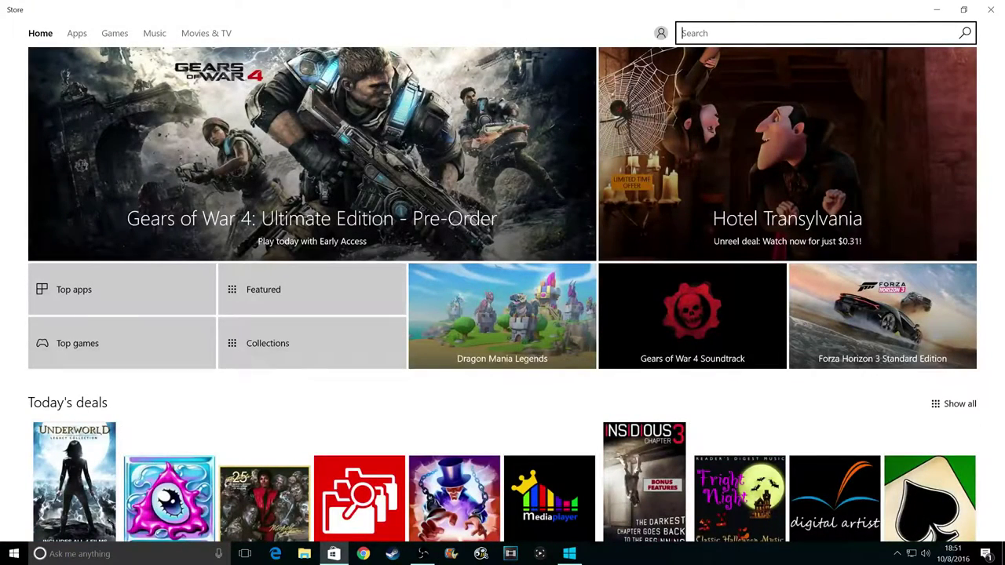
- Find the ReCore game in the Store and start its free trial
text(recore)
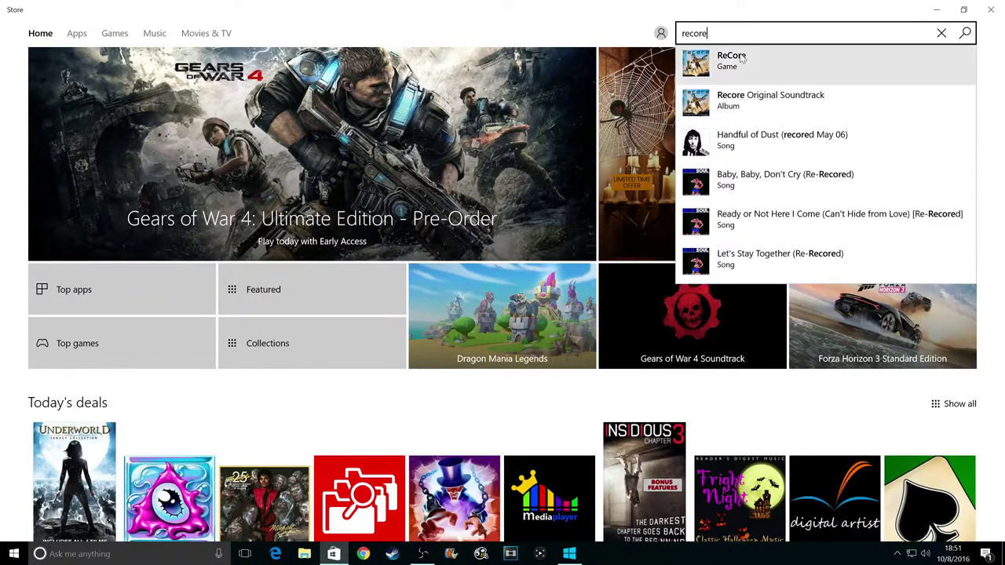
click(739, 59)
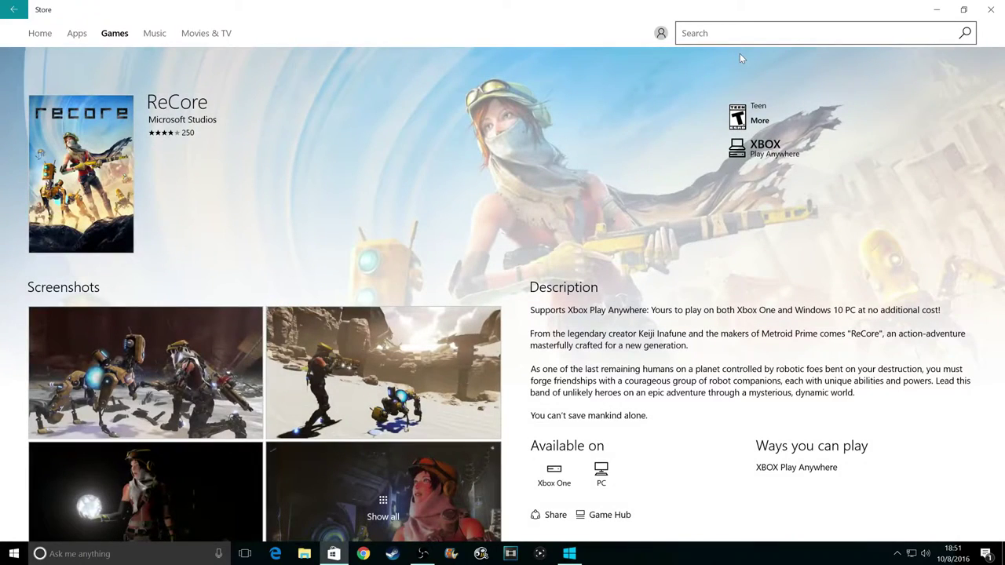
scroll(725, 290, down, 2)
scroll(725, 290, up, 2)
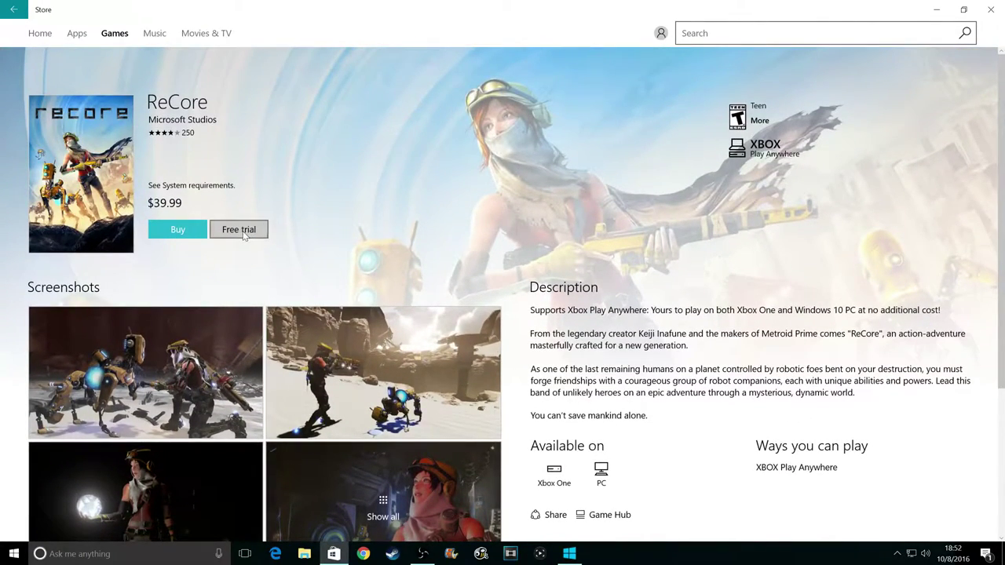
click(244, 232)
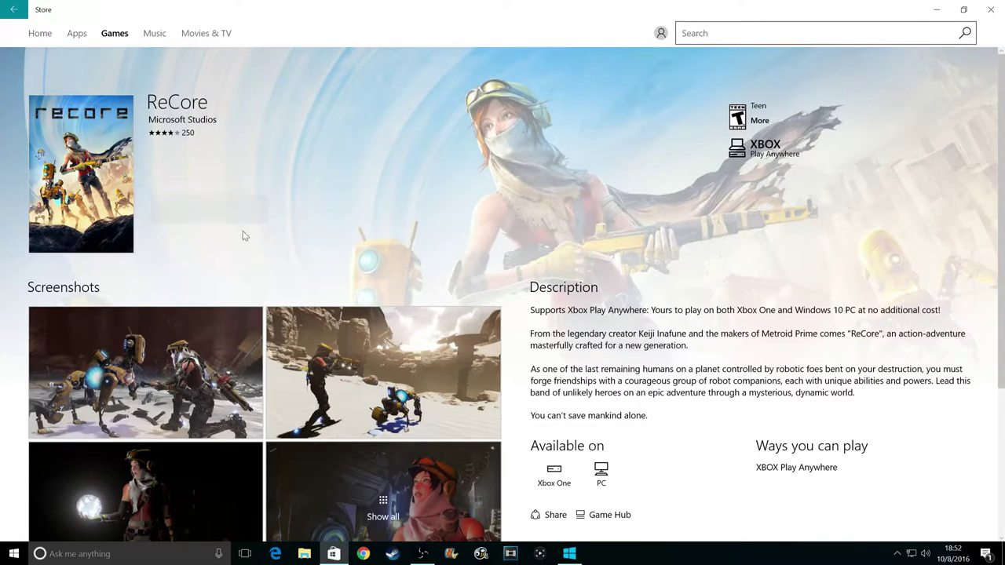